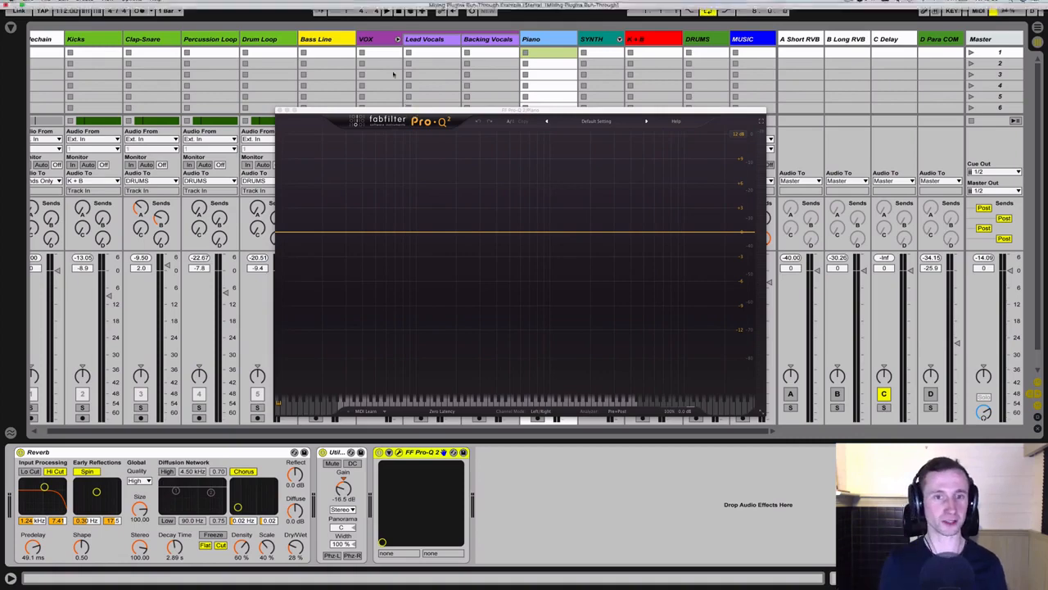
Step: Audition the Piano track while watching its spectrum in Pro-Q 2, moving the plug-in window aside to see the mixer and back
{"action": "left_click_drag", "start_coordinate": [389, 115], "coordinate": [278, 88]}
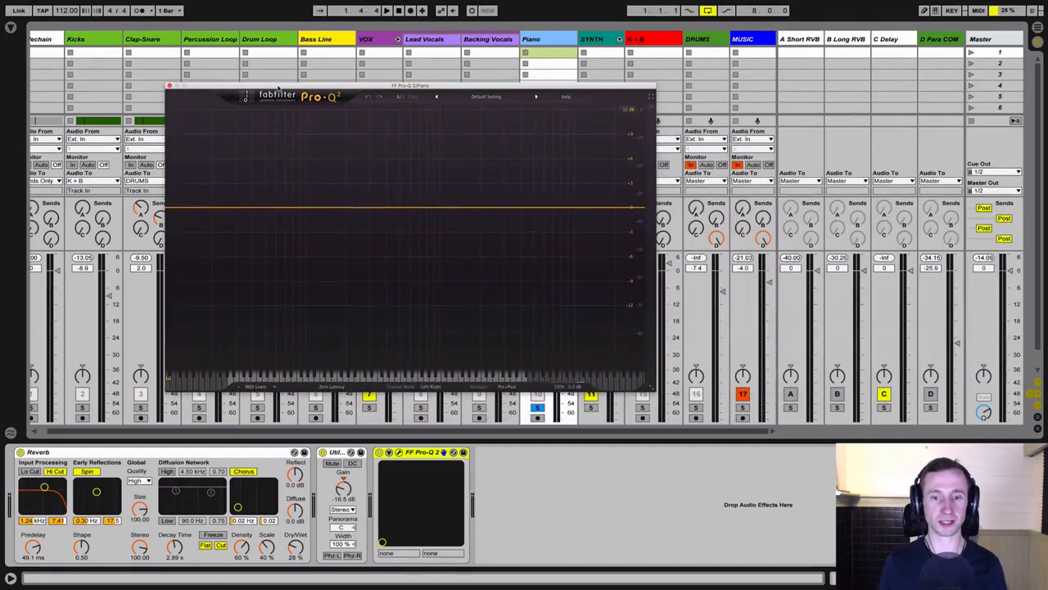
{"action": "key", "text": "space"}
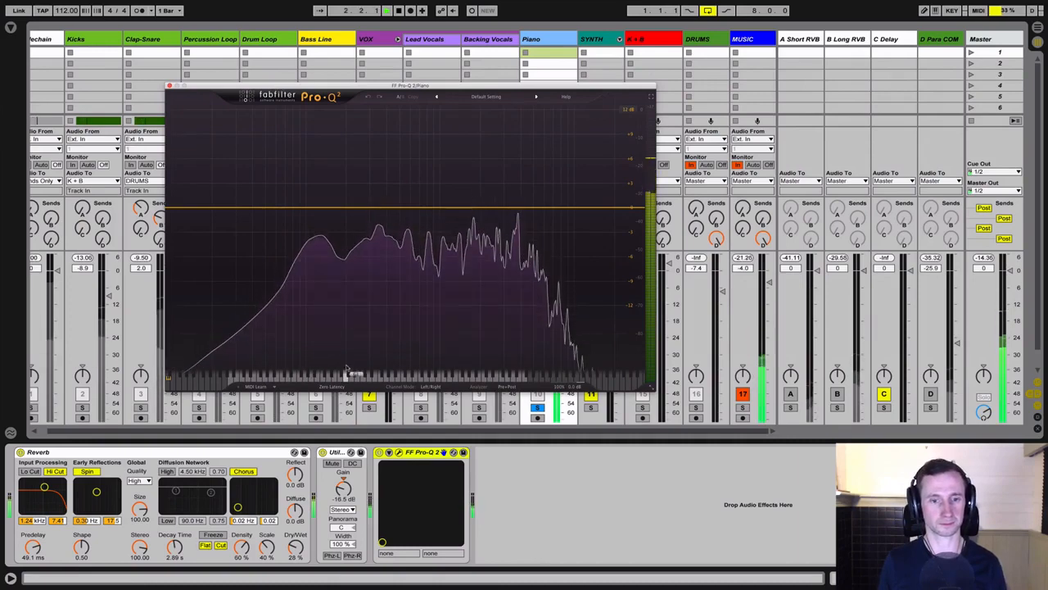
{"action": "left_click_drag", "start_coordinate": [422, 92], "coordinate": [561, 369]}
{"action": "key", "text": "space"}
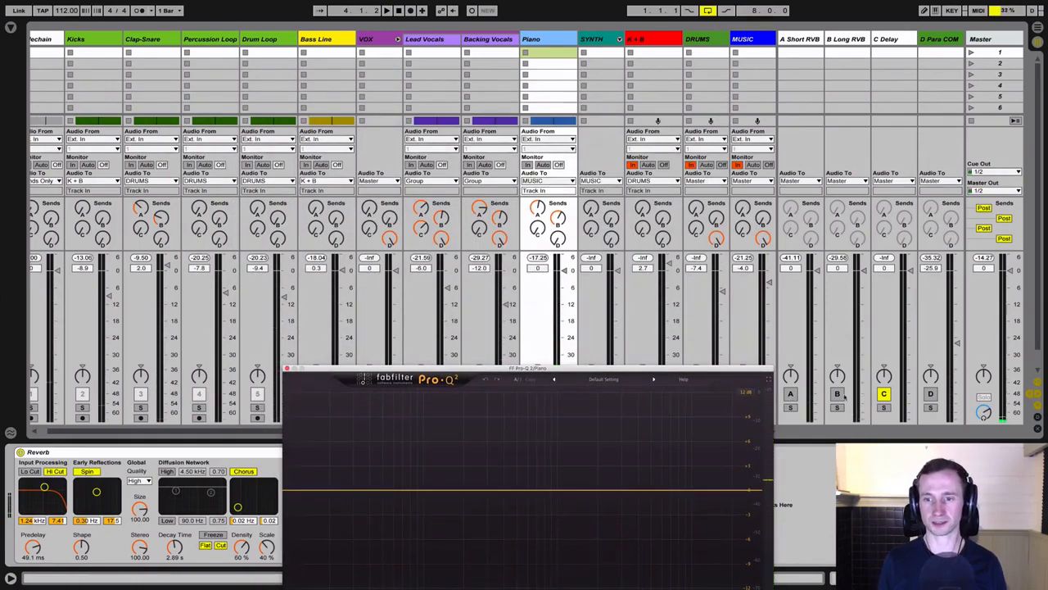
{"action": "left_click_drag", "start_coordinate": [630, 370], "coordinate": [602, 85]}
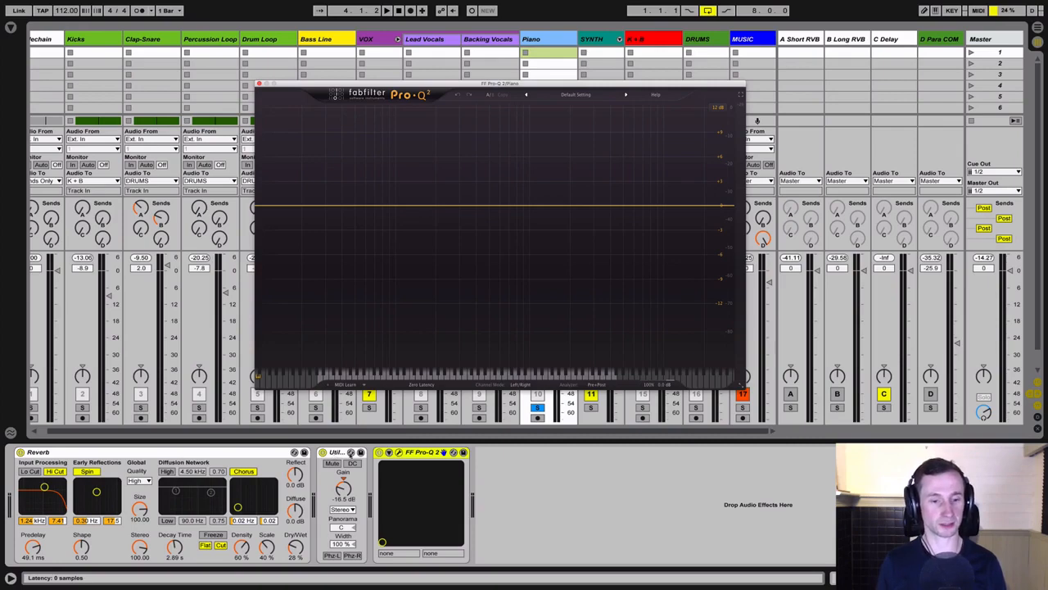
Step: Play the piano and switch the equalizer's channel mode to Mid/Side
{"action": "key", "text": "space"}
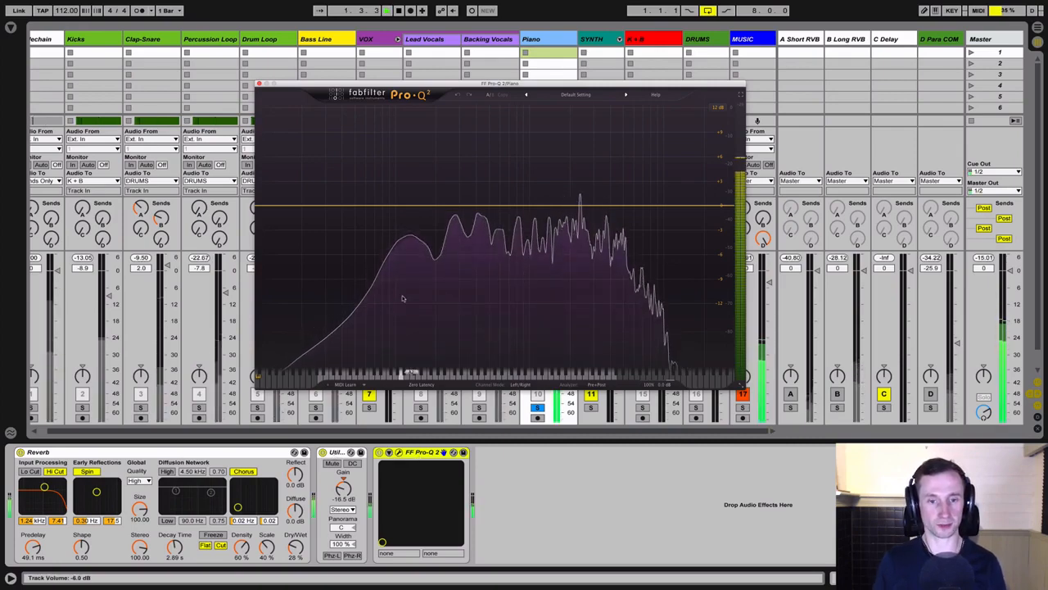
{"action": "left_click", "coordinate": [518, 385]}
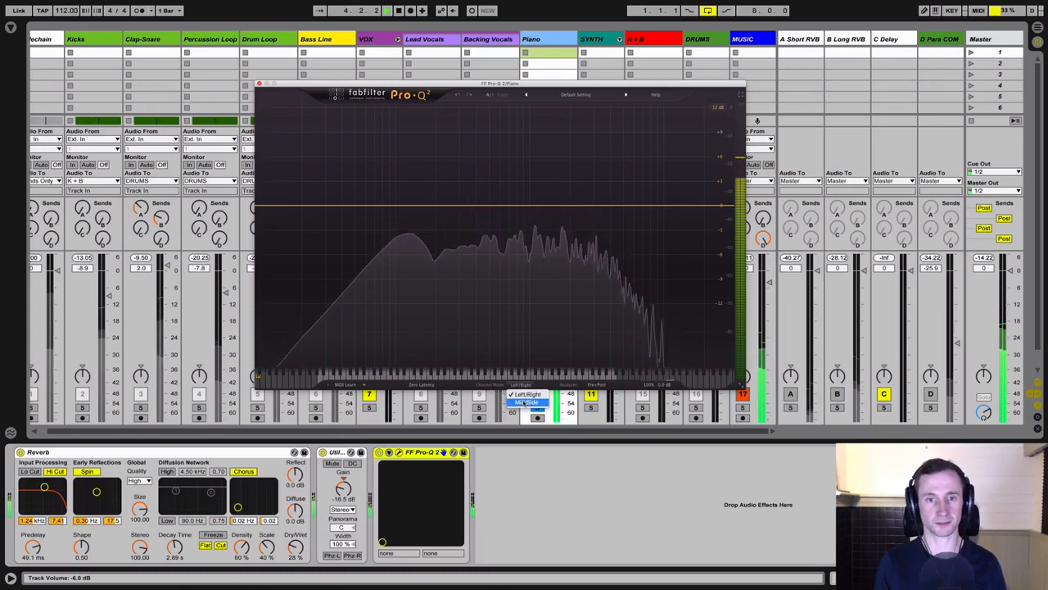
{"action": "left_click", "coordinate": [525, 402]}
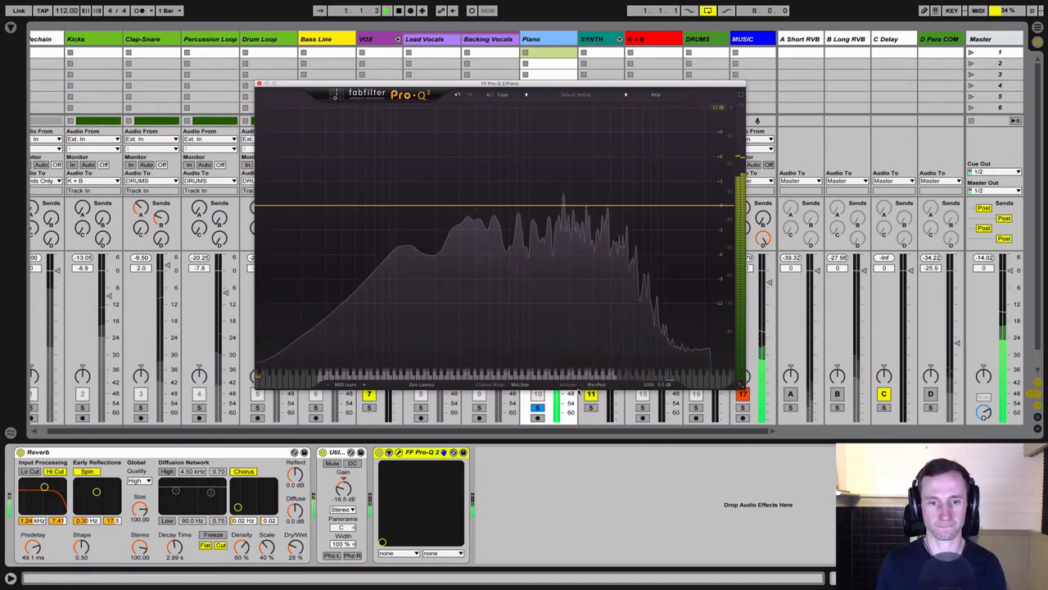
Step: Add a low cut band at the lowest end of the spectrum with a 24 dB/oct slope
{"action": "left_click", "coordinate": [261, 205]}
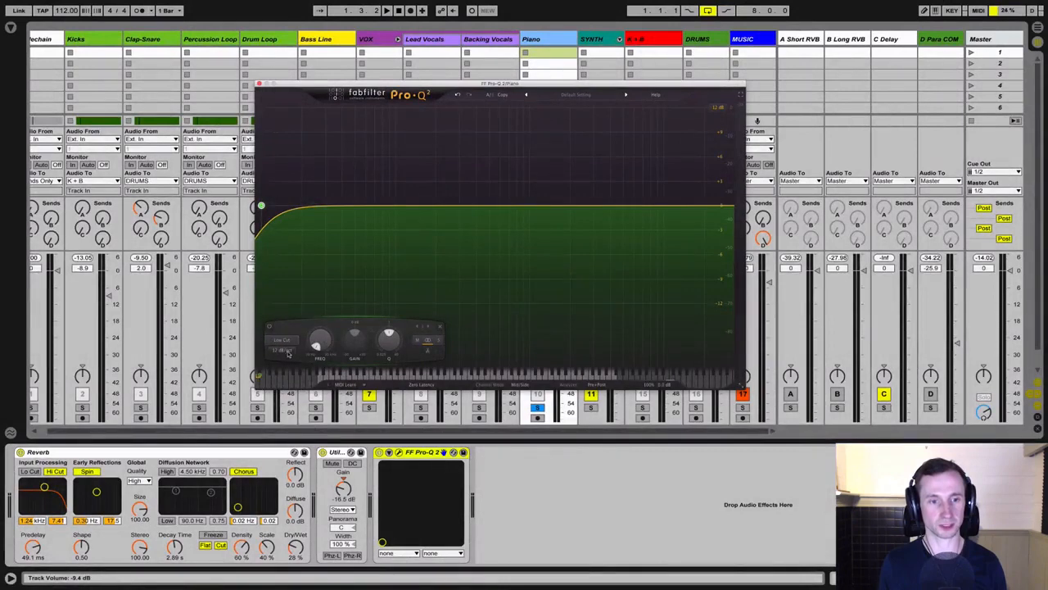
{"action": "left_click", "coordinate": [283, 350]}
{"action": "left_click", "coordinate": [283, 383]}
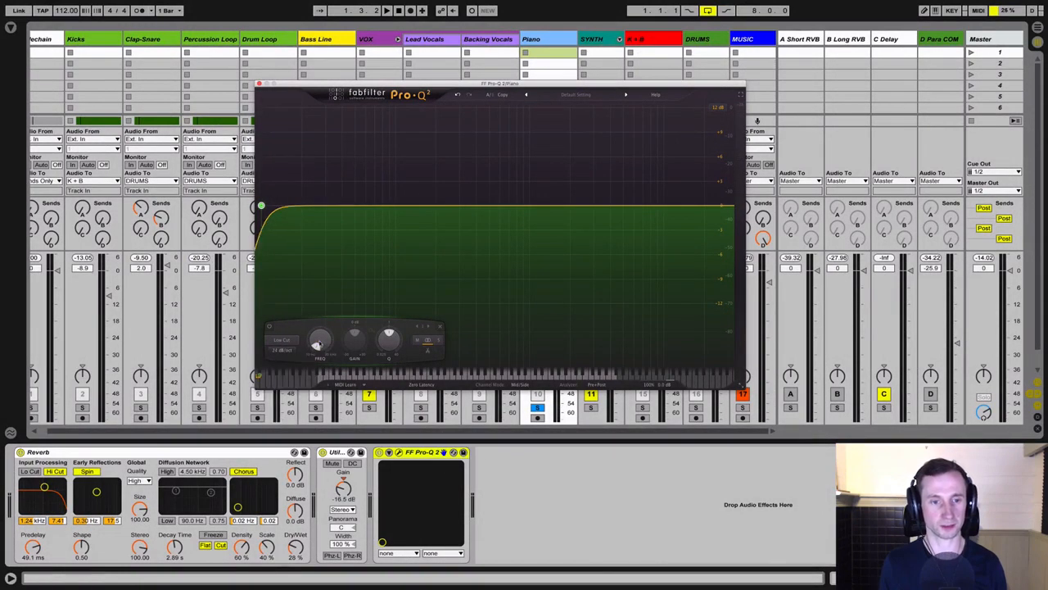
Step: Sweep the low cut's frequency up to about 4450 Hz on the full stereo signal while the piano plays
{"action": "key", "text": "space"}
{"action": "left_click_drag", "start_coordinate": [317, 344], "coordinate": [335, 258]}
{"action": "key", "text": "space"}
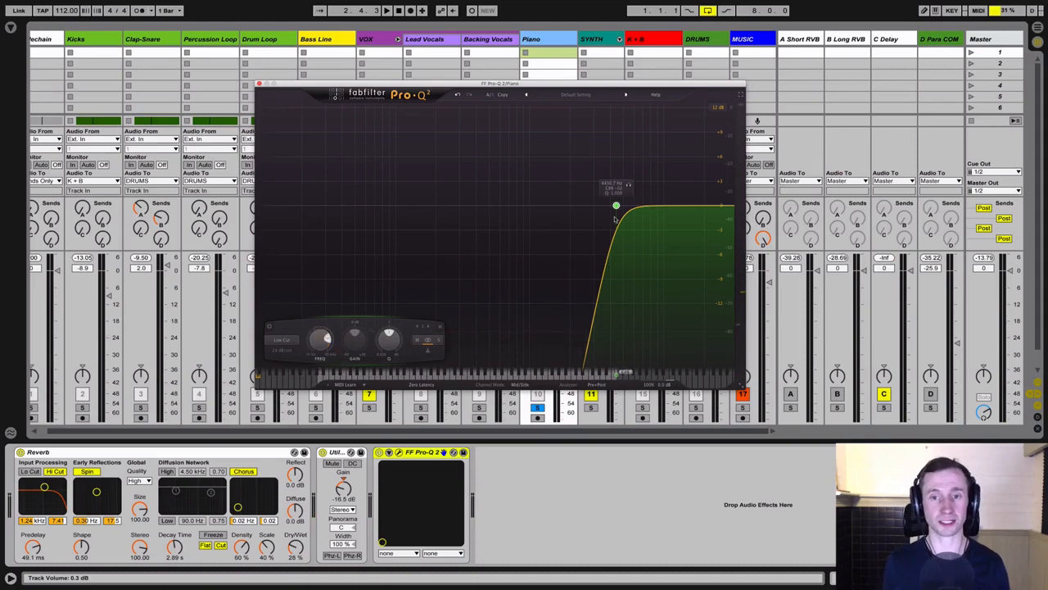
Step: Return the low cut's frequency to 10 Hz and restrict the band to the side channel
{"action": "key", "text": "space"}
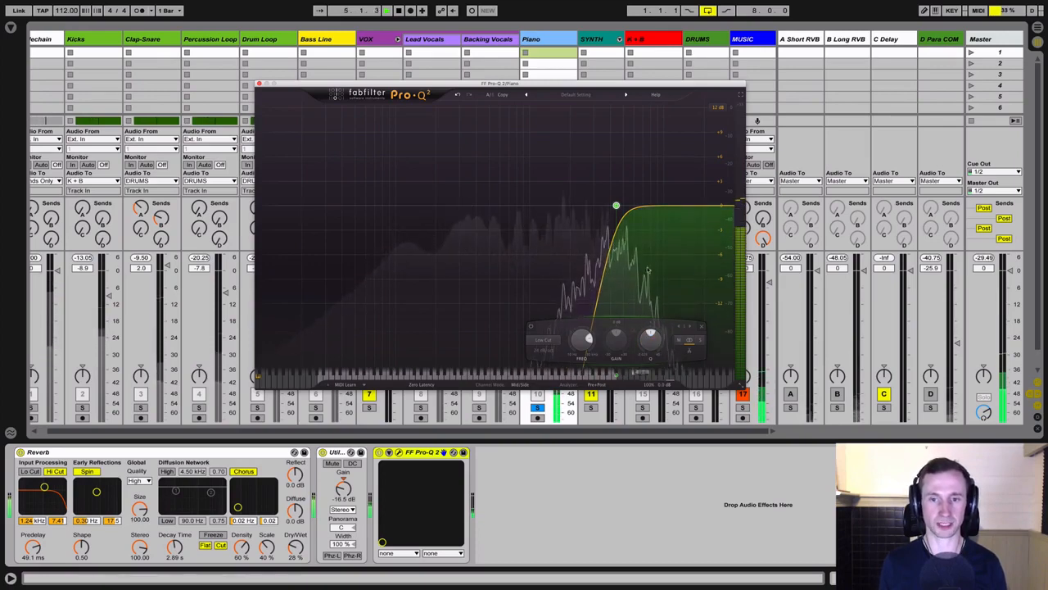
{"action": "left_click_drag", "start_coordinate": [581, 338], "coordinate": [582, 414]}
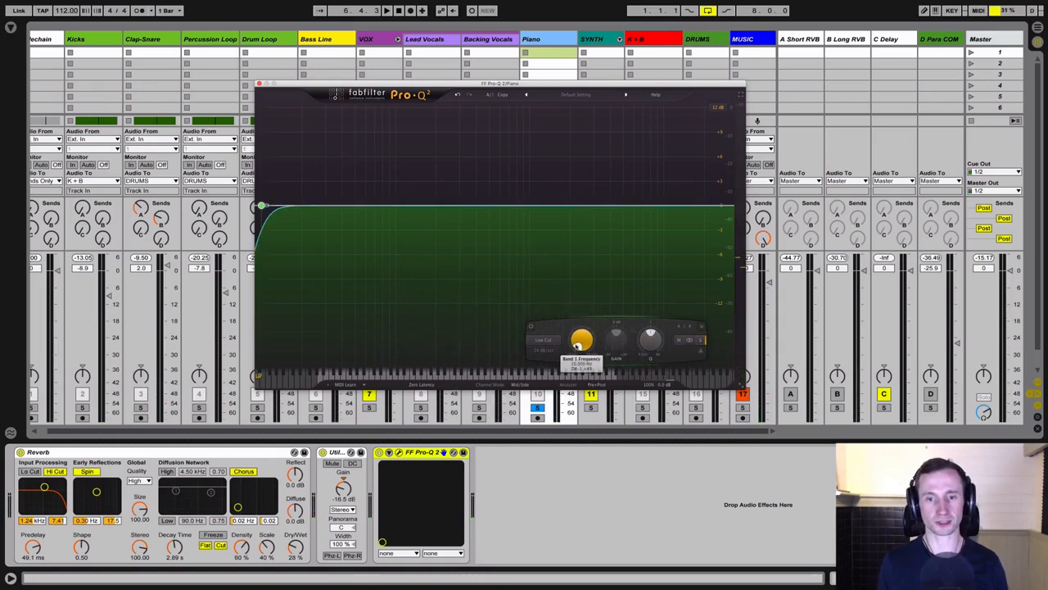
{"action": "mouse_move", "coordinate": [578, 342]}
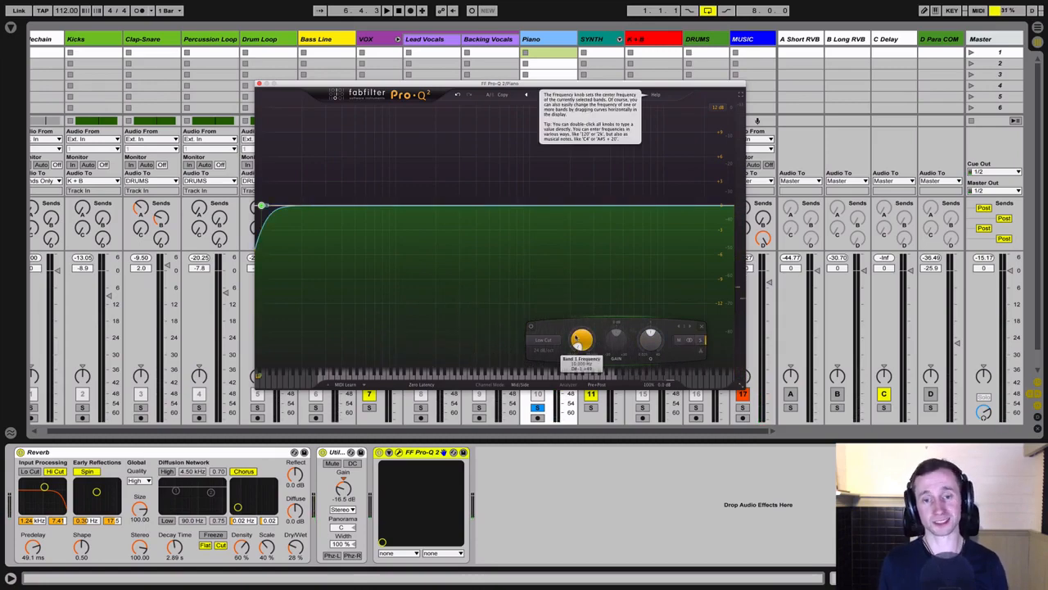
Step: Sweep the side low cut up to 30000 Hz during playback, then bring its frequency down to about 142 Hz
{"action": "key", "text": "space"}
{"action": "left_click_drag", "start_coordinate": [580, 339], "coordinate": [677, 219]}
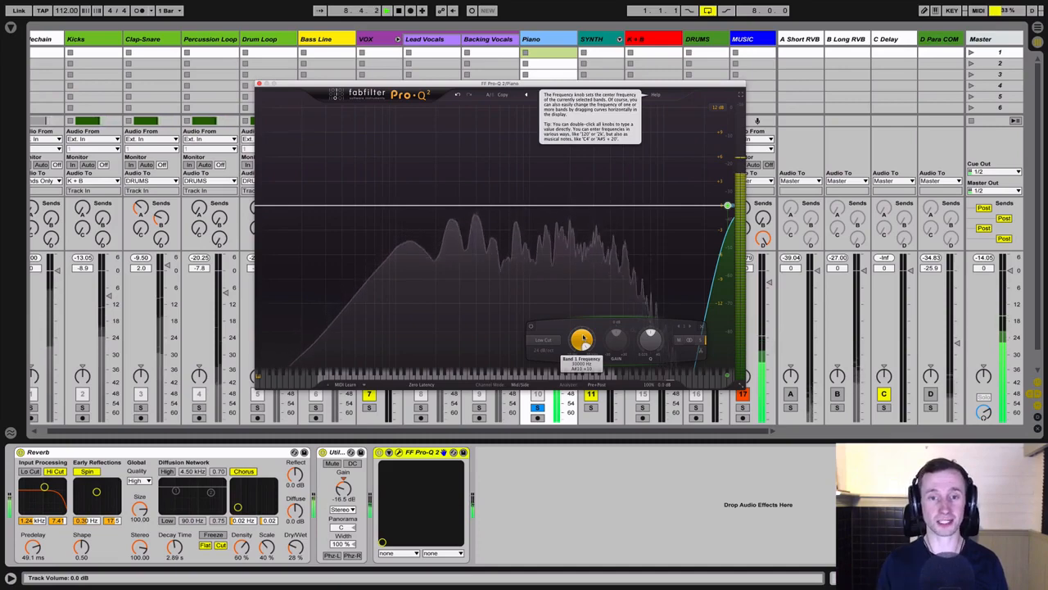
{"action": "left_click_drag", "start_coordinate": [584, 337], "coordinate": [587, 420]}
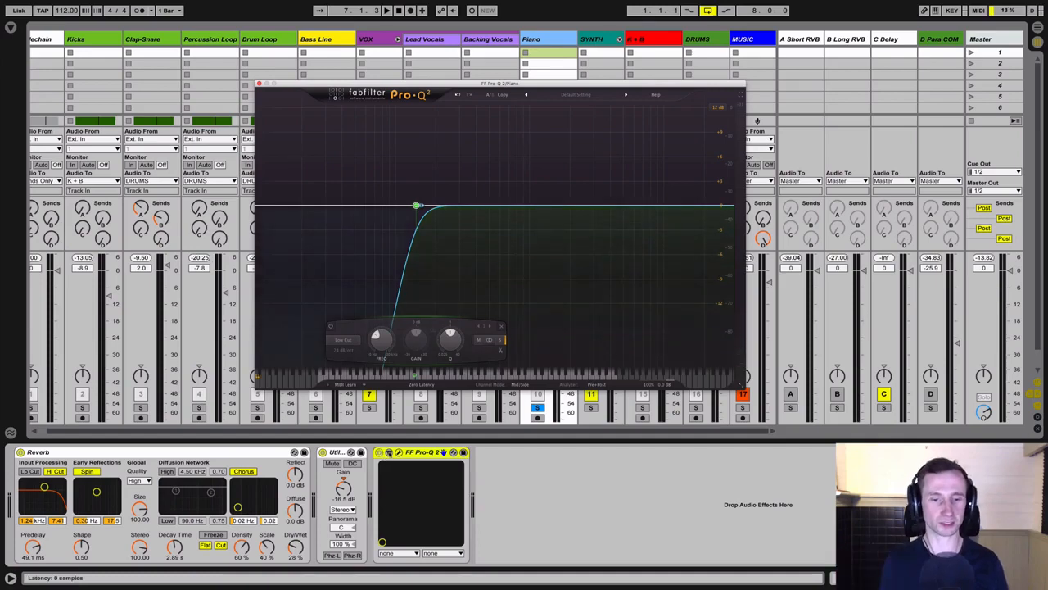
Step: Compare the piano with the Pro-Q 2 bypassed and enabled, then inspect the side low cut's frequency
{"action": "left_click", "coordinate": [379, 452]}
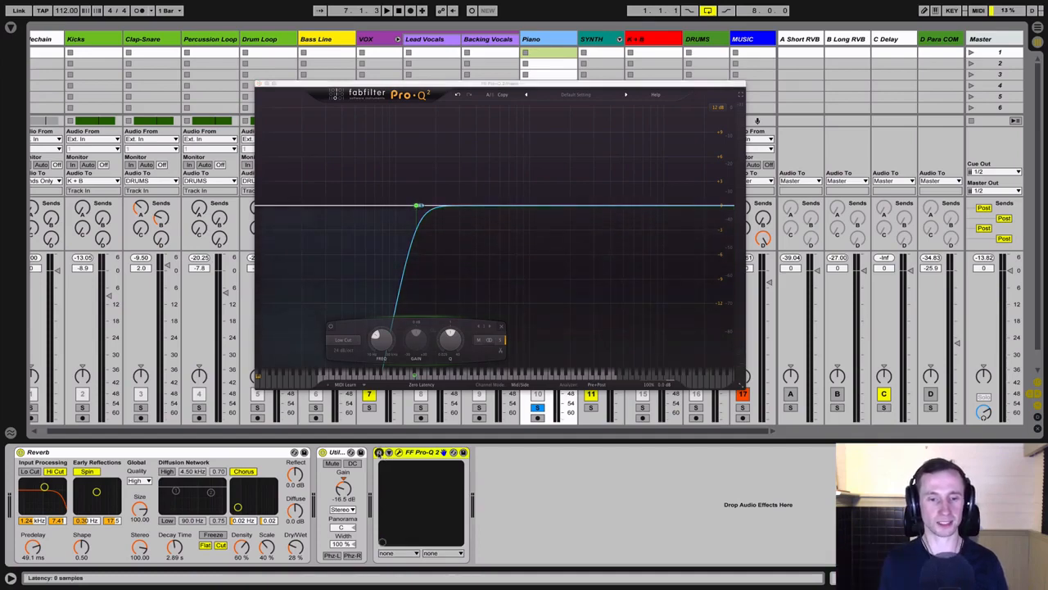
{"action": "key", "text": "space"}
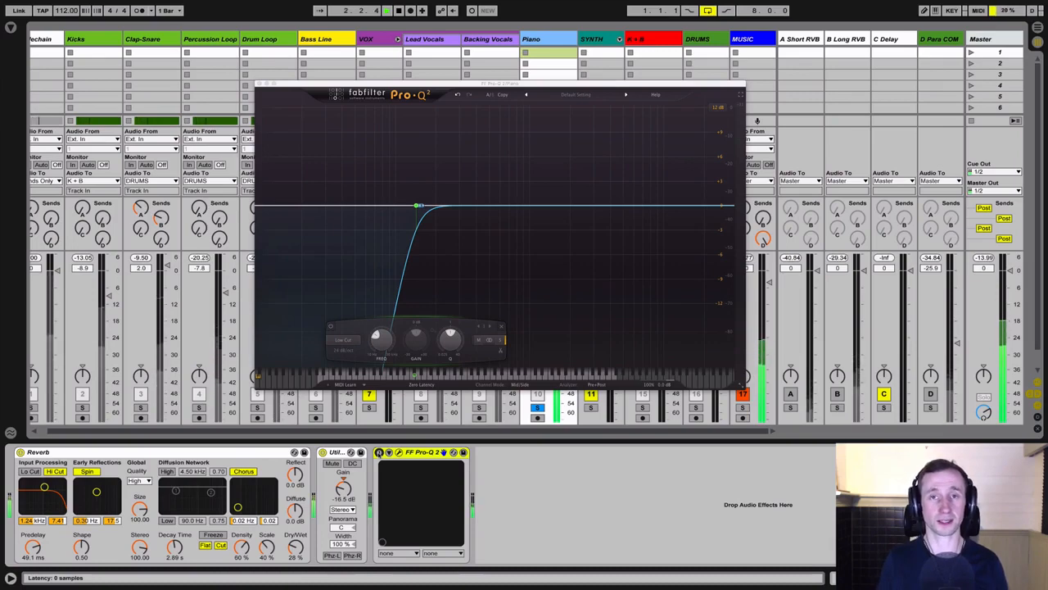
{"action": "left_click", "coordinate": [378, 452]}
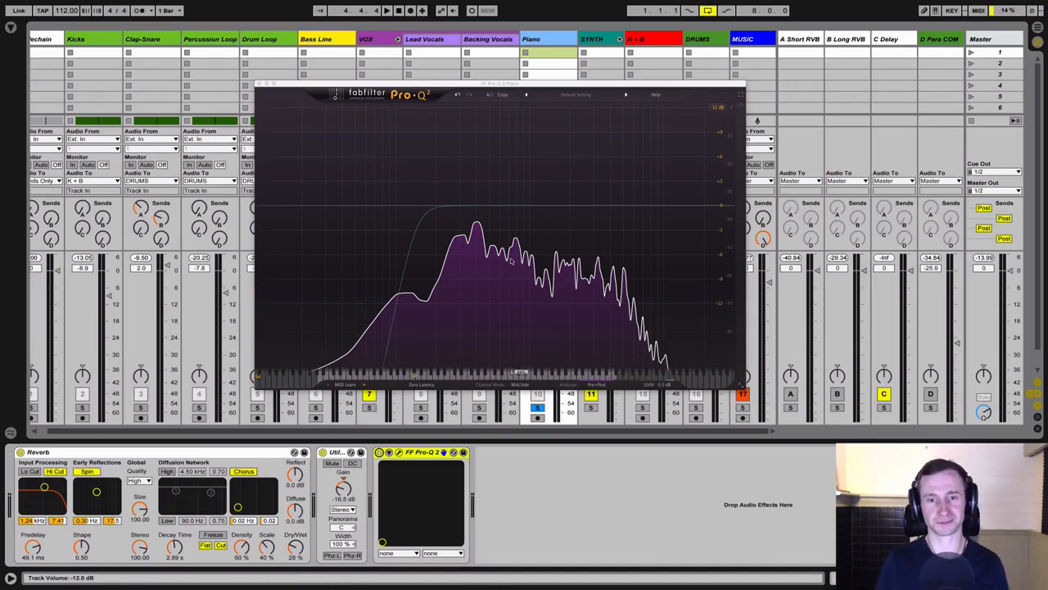
{"action": "left_click", "coordinate": [416, 205]}
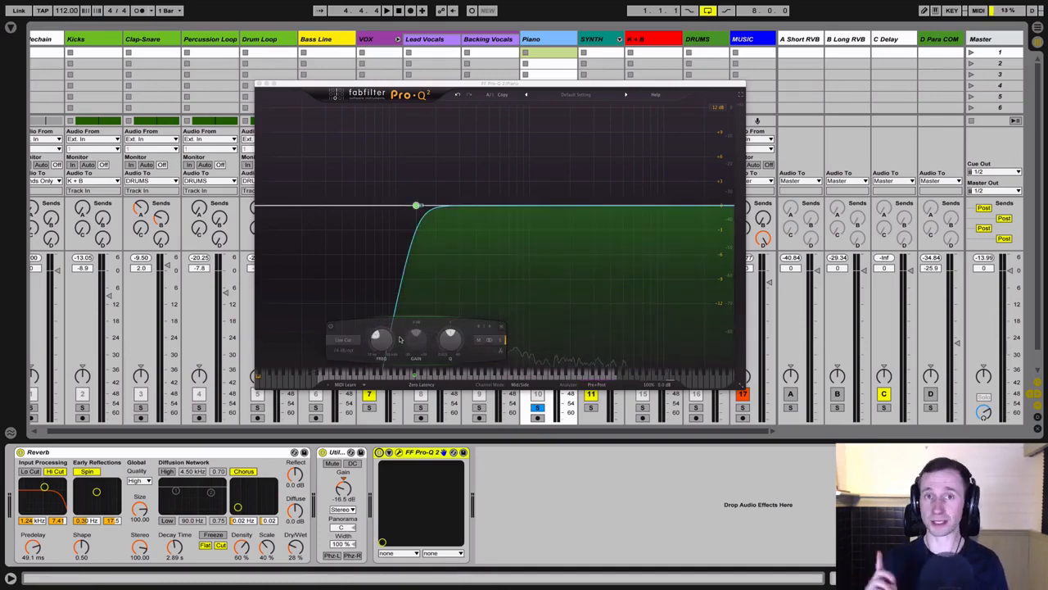
{"action": "mouse_move", "coordinate": [379, 342]}
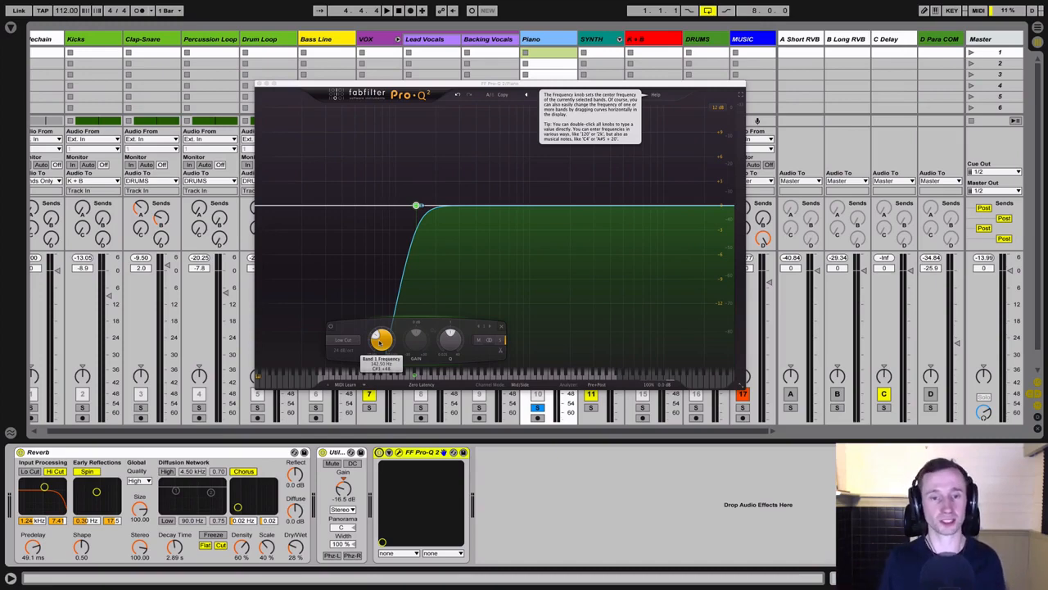
Step: Add a high shelf to the side channel at about 2.5 kHz during playback and boost it by almost 12 dB
{"action": "key", "text": "space"}
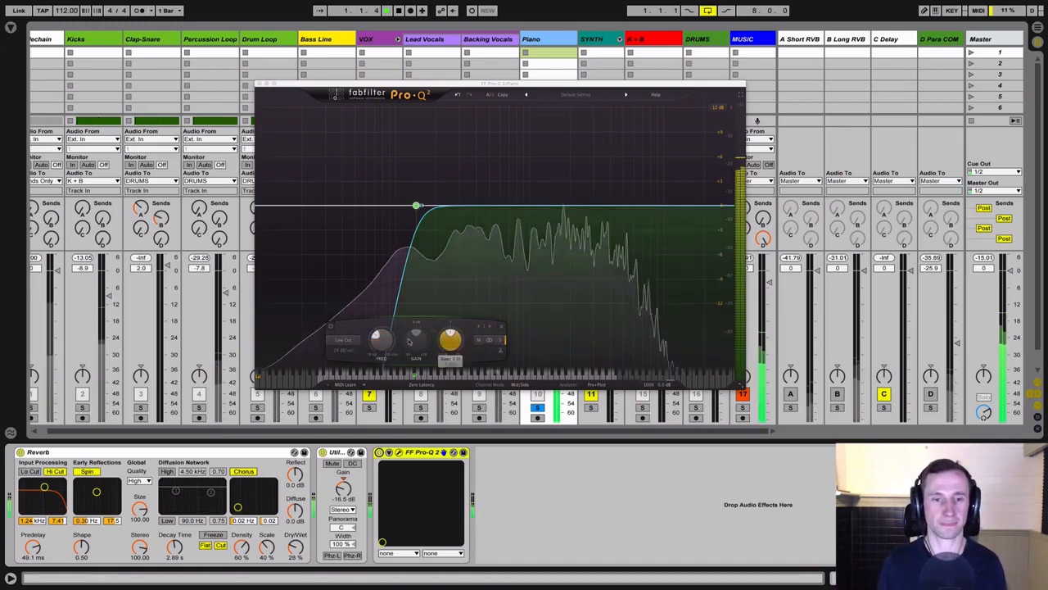
{"action": "left_click", "coordinate": [582, 207]}
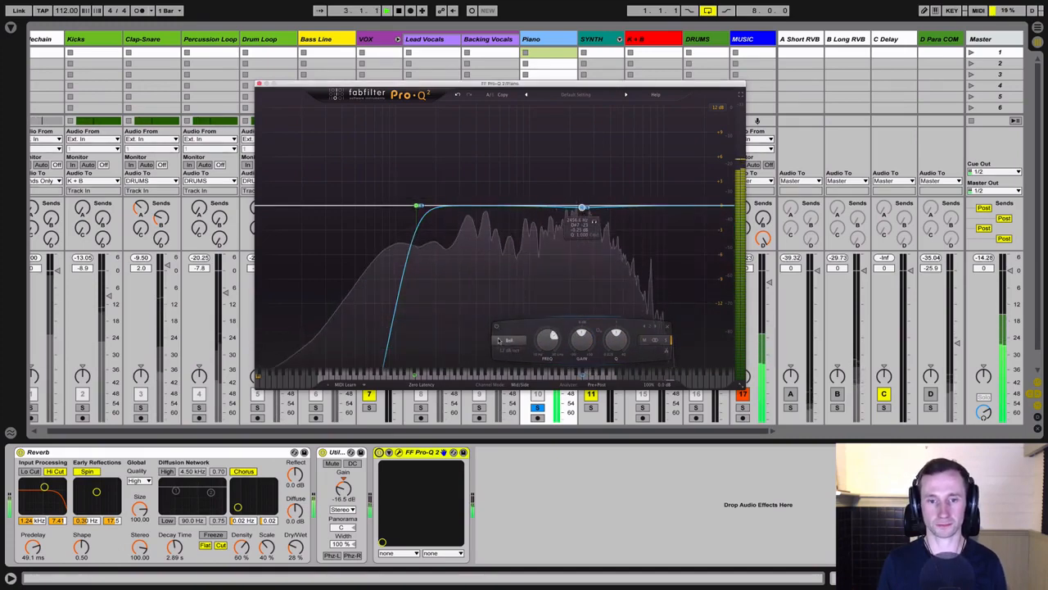
{"action": "left_click", "coordinate": [498, 340]}
{"action": "left_click", "coordinate": [514, 374]}
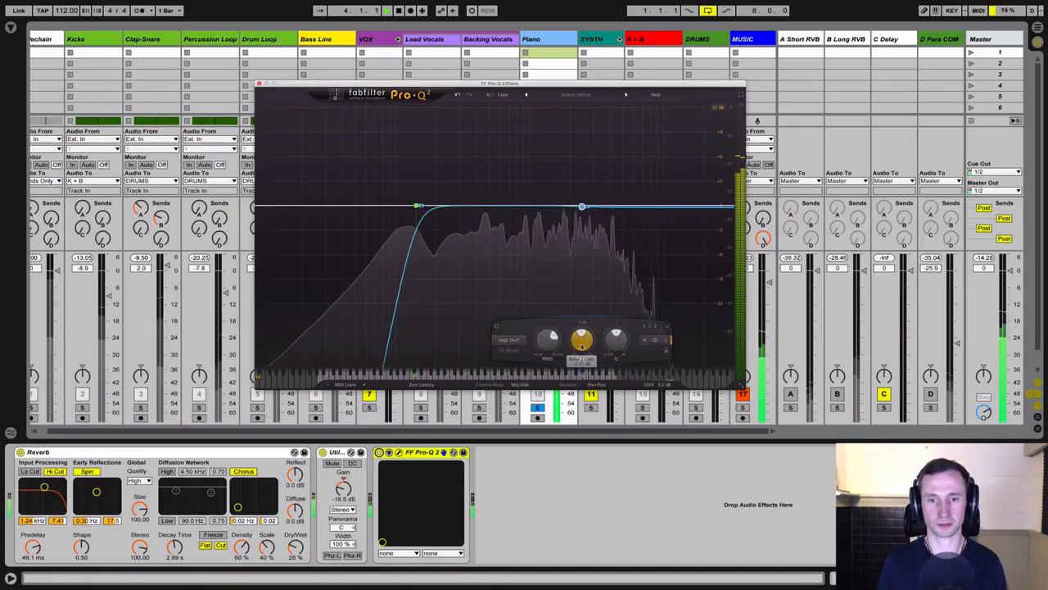
{"action": "left_click_drag", "start_coordinate": [581, 343], "coordinate": [582, 303]}
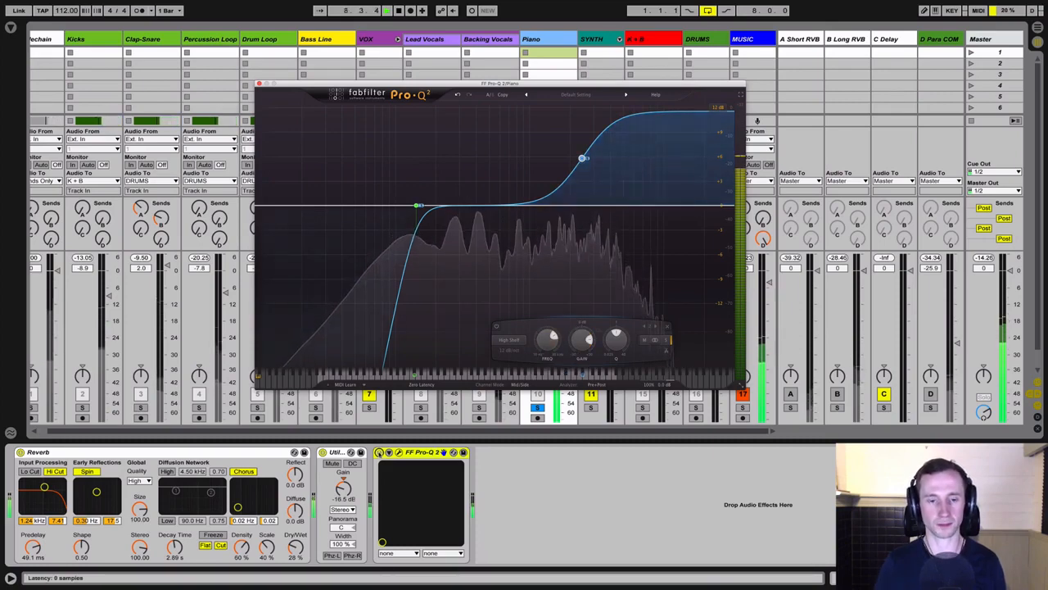
Step: Compare the high-shelf-boosted piano with the equalizer bypassed and enabled, then stop playback
{"action": "left_click", "coordinate": [380, 452]}
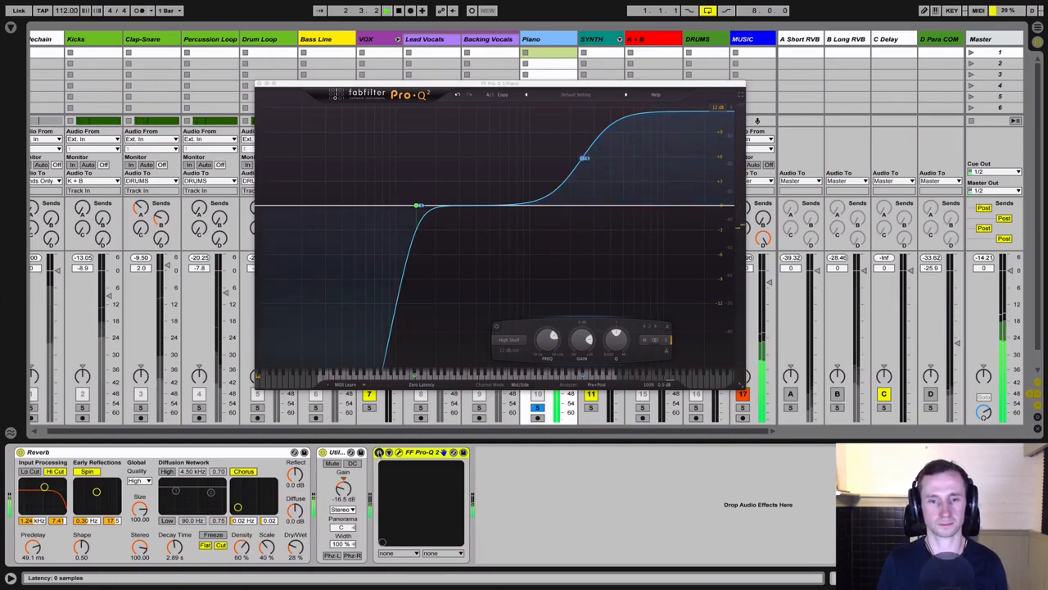
{"action": "left_click", "coordinate": [380, 452]}
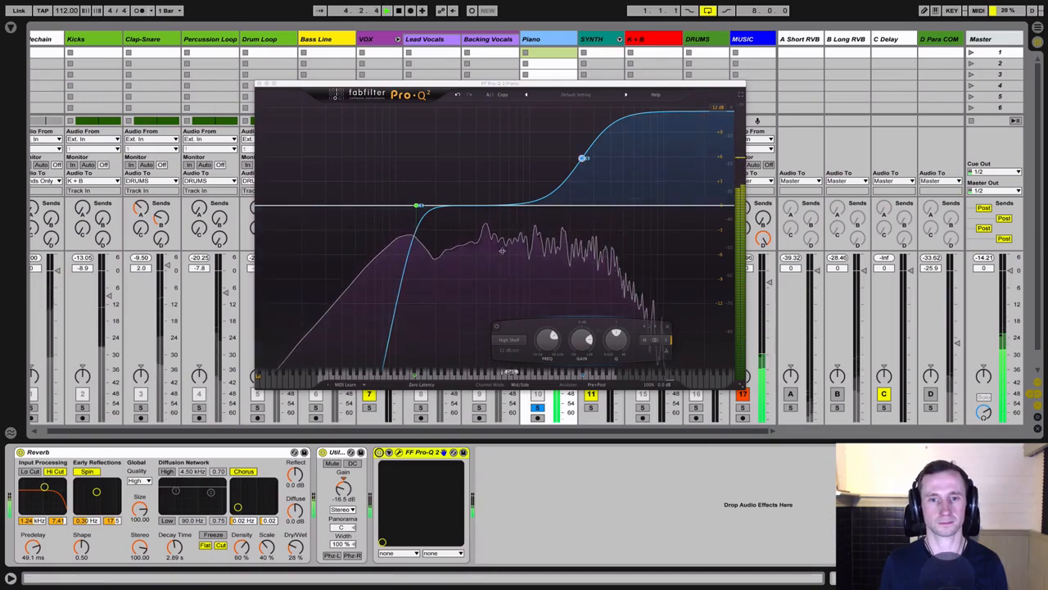
{"action": "key", "text": "space"}
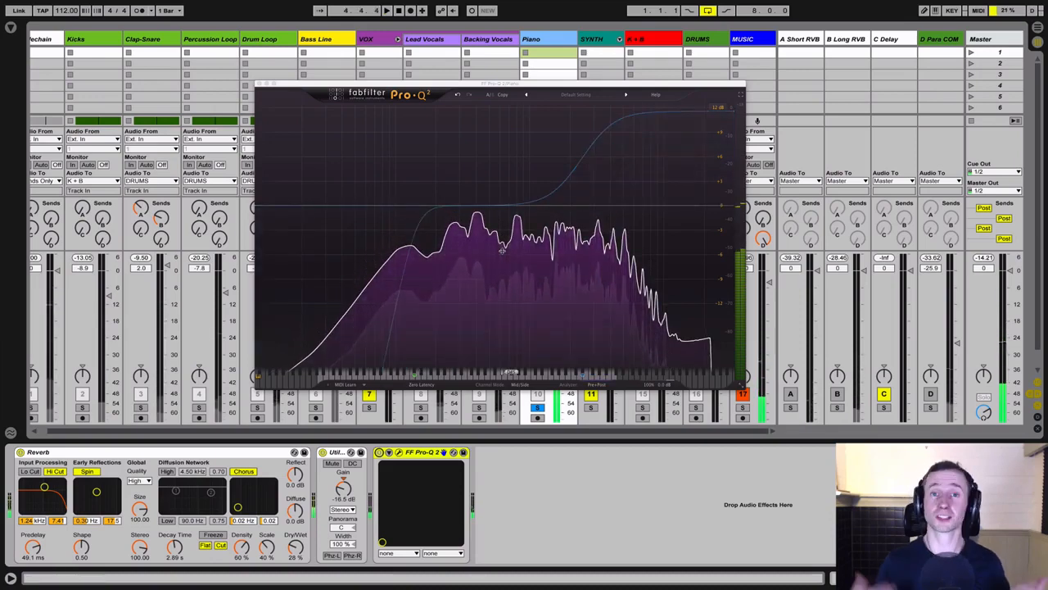